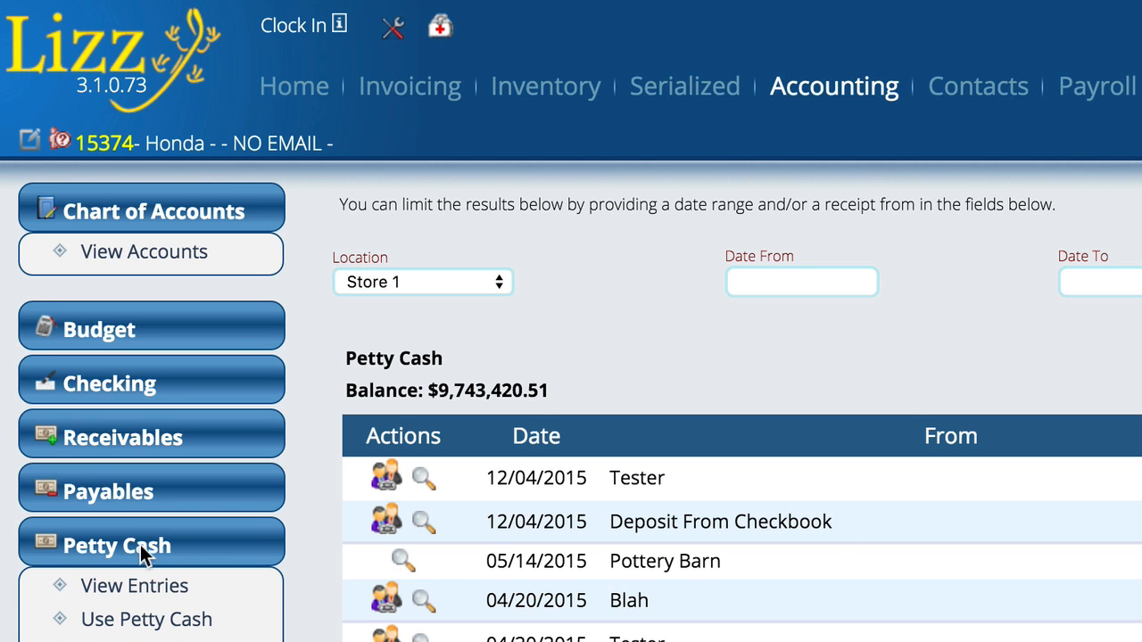
Add a petty cash deposit of 50 from the Cash Drawer for Store 1 and save it.
scroll(309, 536, "down", 3)
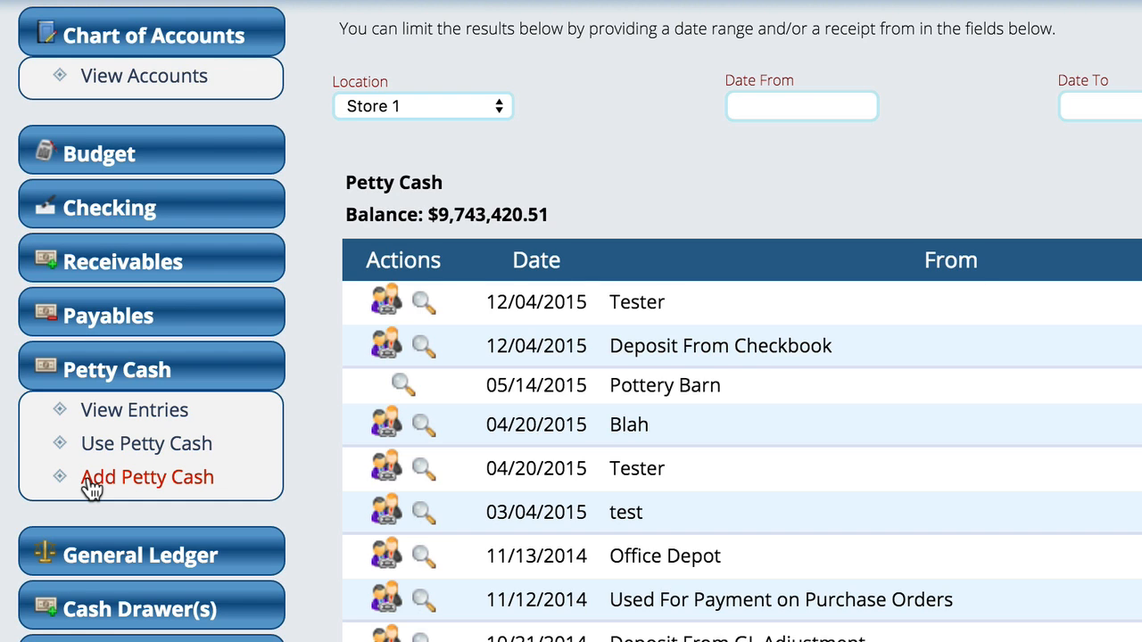
left_click(144, 482)
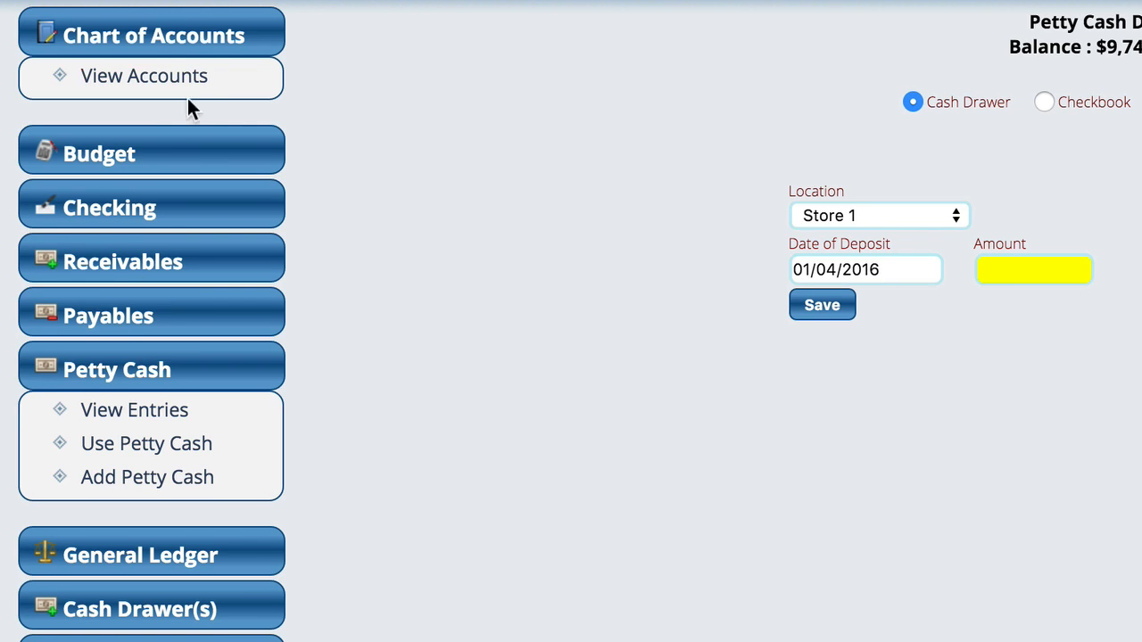
left_click(164, 36)
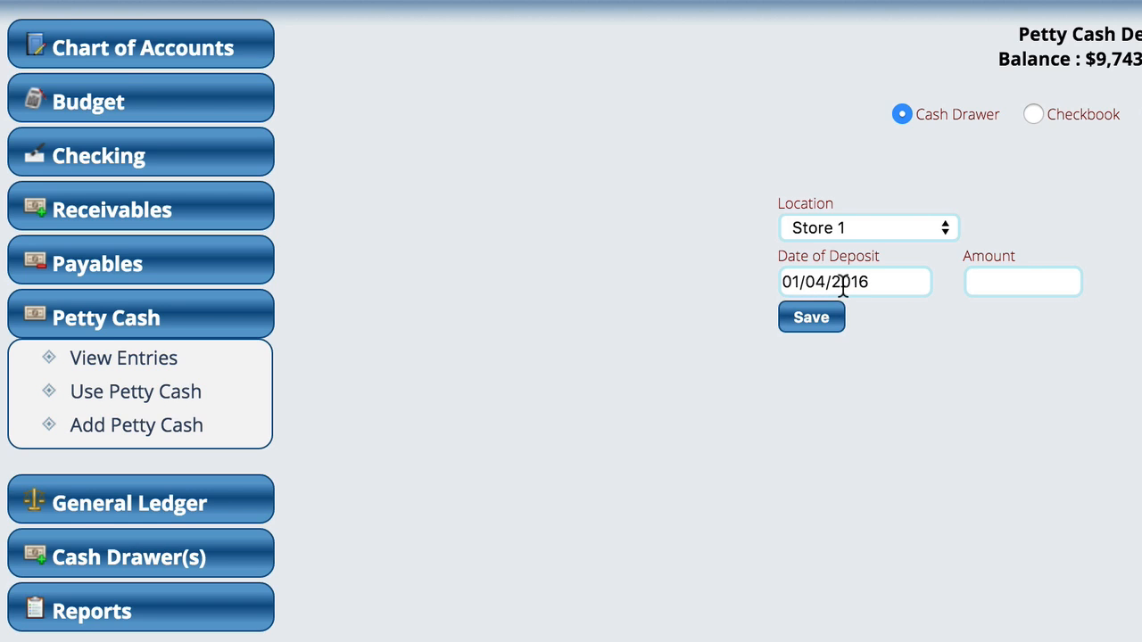
left_click(1040, 281)
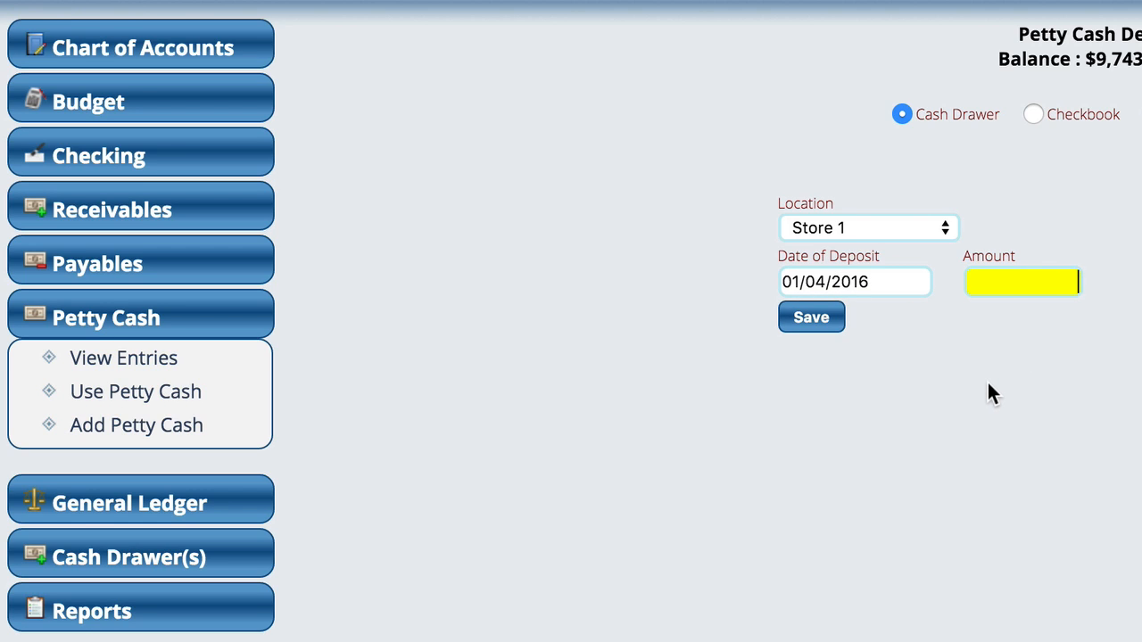
type("50")
key("Tab")
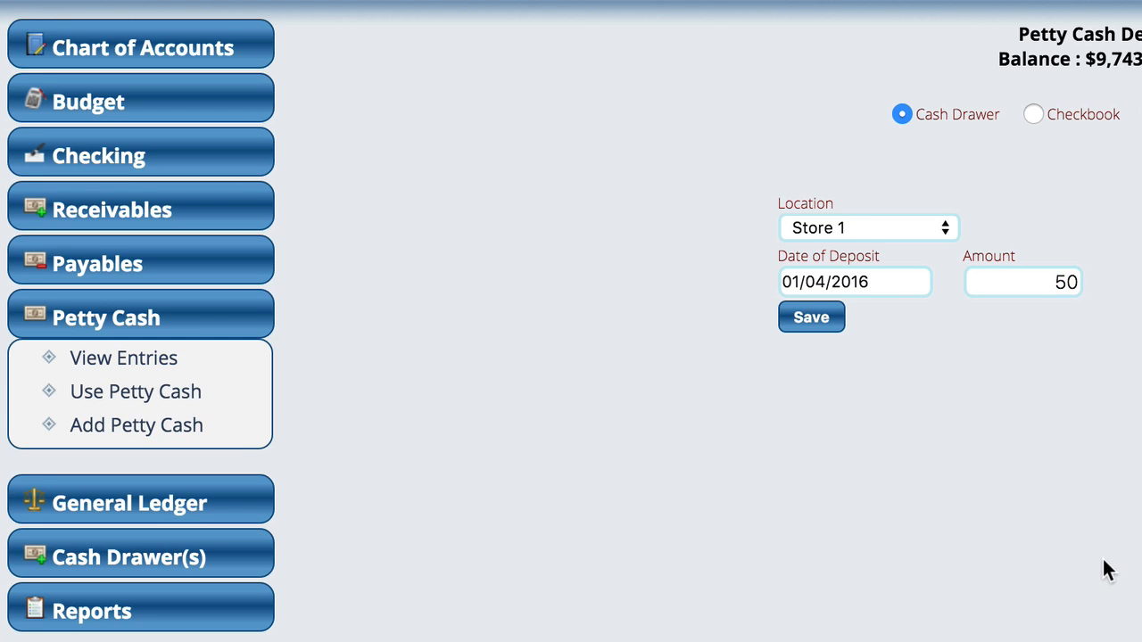
left_click(810, 317)
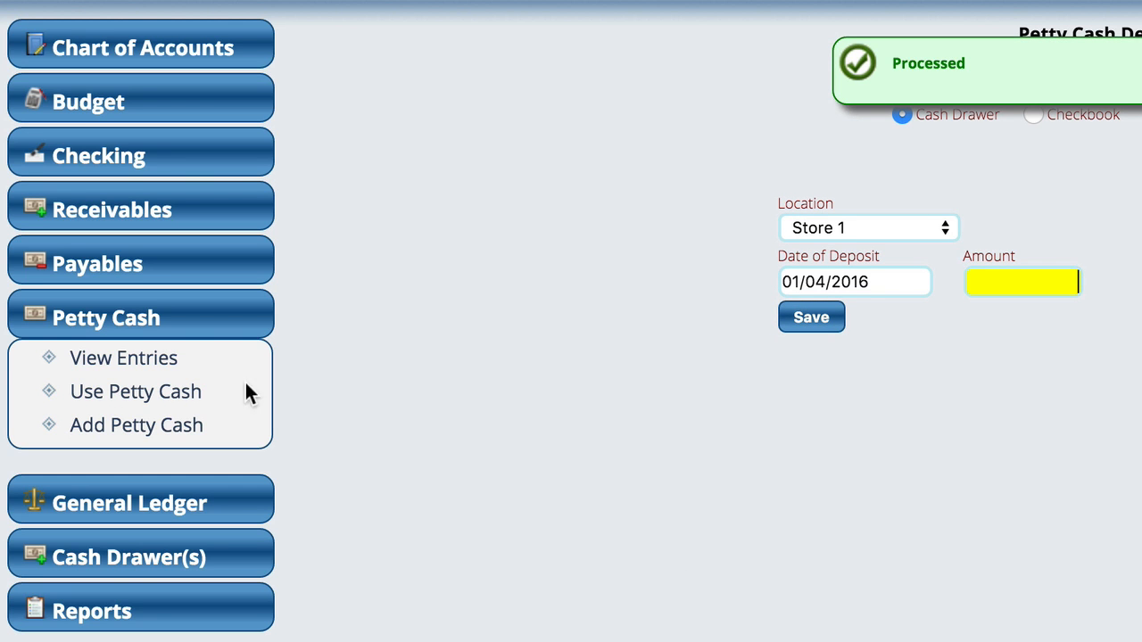
View the petty cash entries and expand the details of the 01/04/2016 Deposit From Cash Drawer entry.
left_click(122, 361)
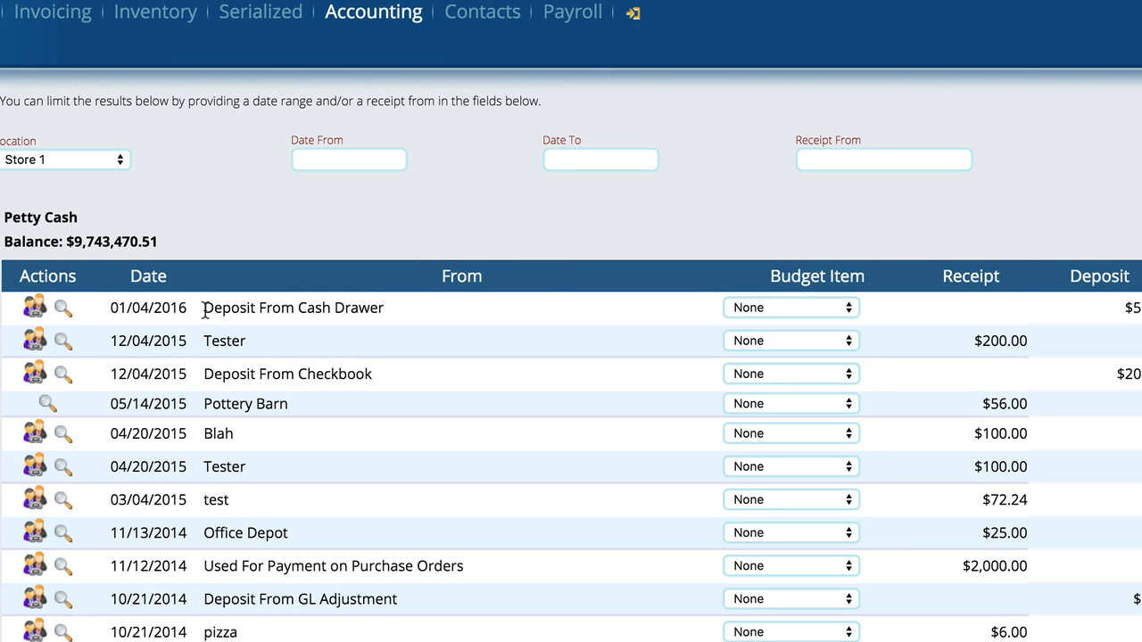
left_click_drag(204, 308, 427, 309)
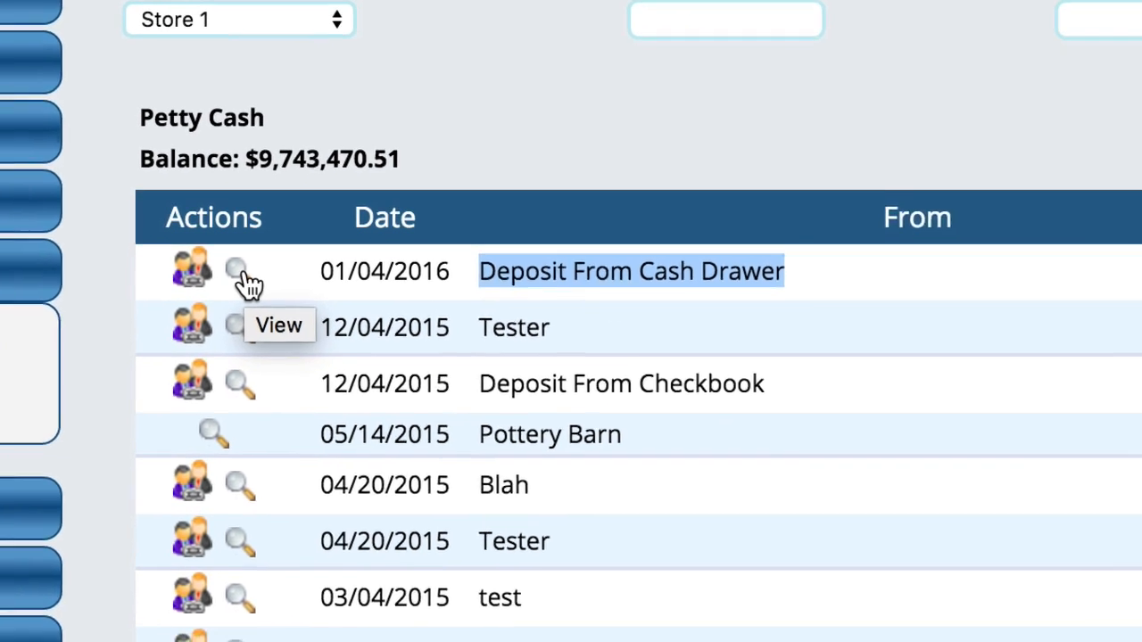
left_click(536, 301)
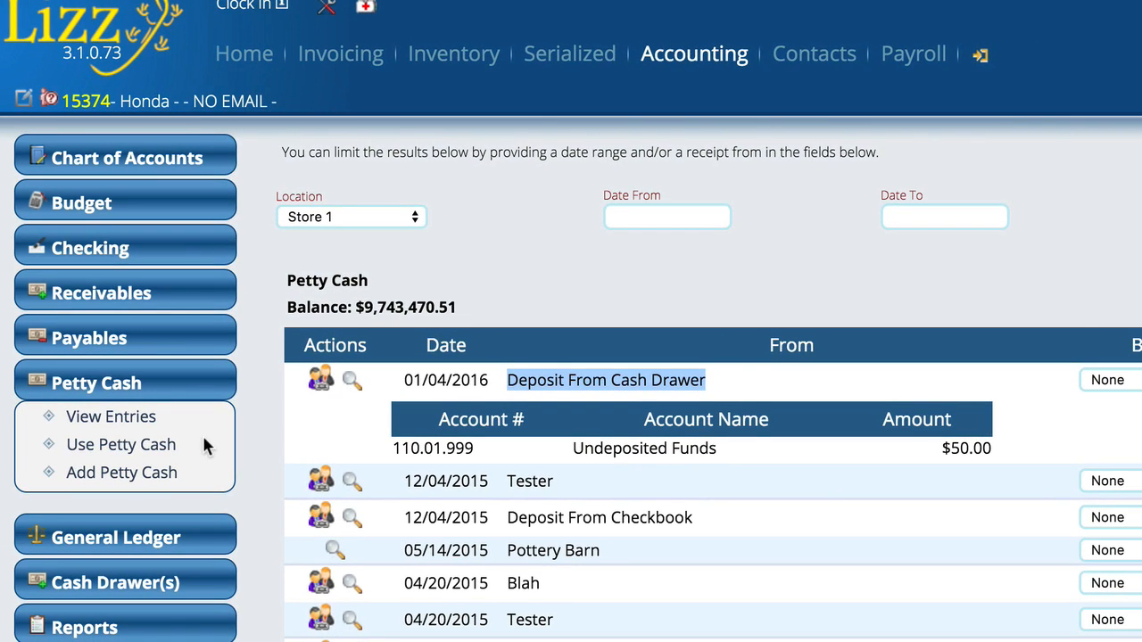
left_click(218, 424)
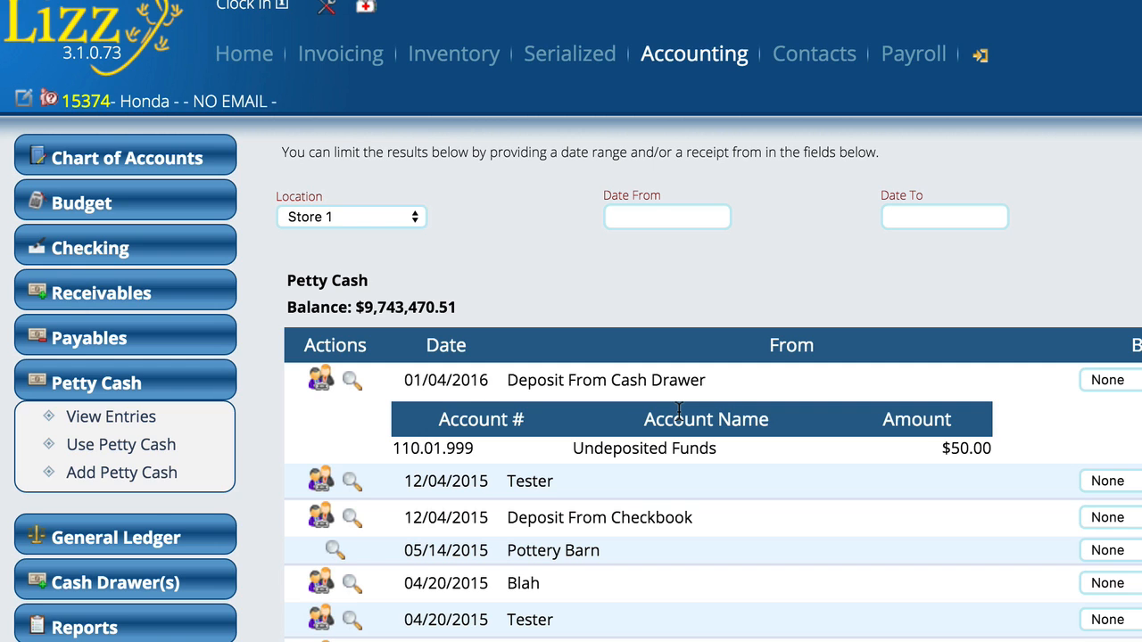
Start a Use Petty Cash entry, choosing the employee, a receipt amount of 25 and Stamps as the receipt source.
left_click(118, 449)
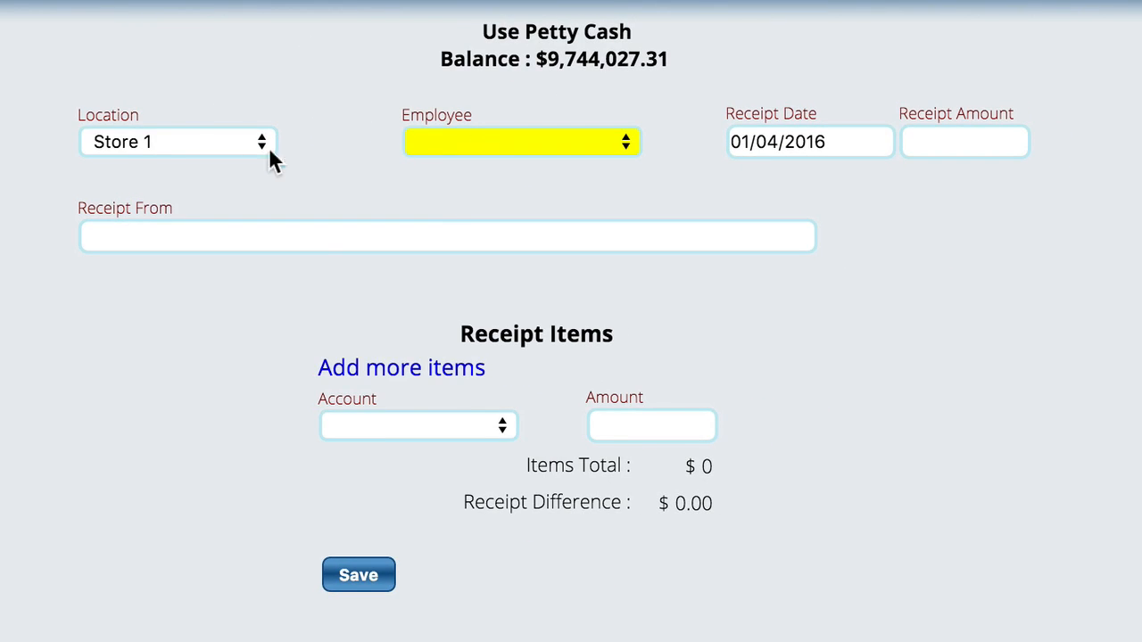
left_click(509, 145)
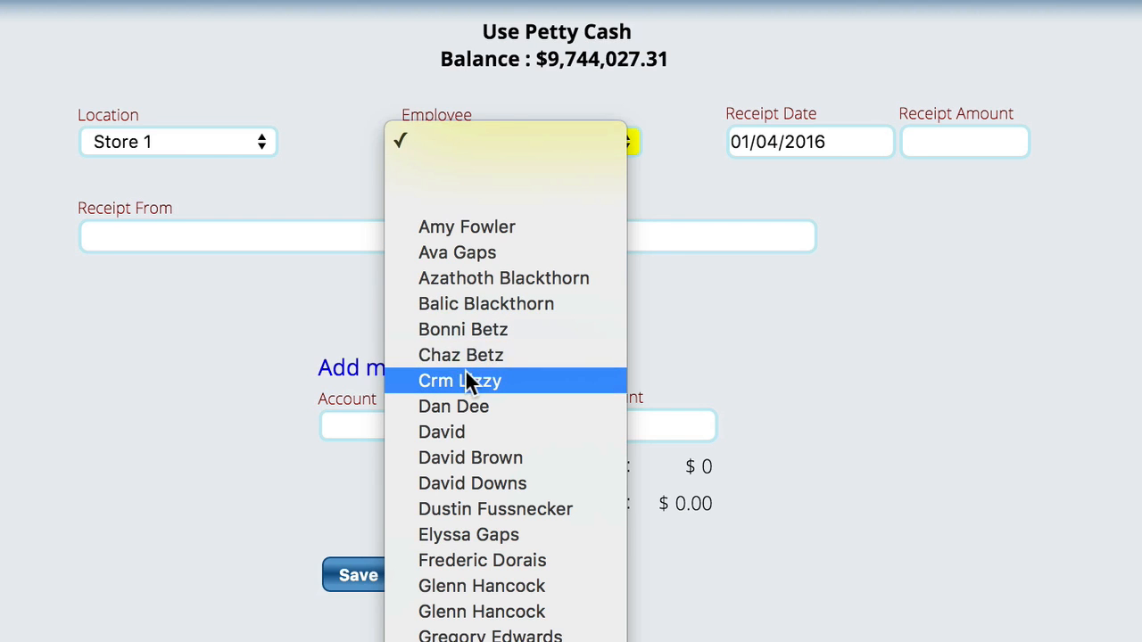
left_click(455, 330)
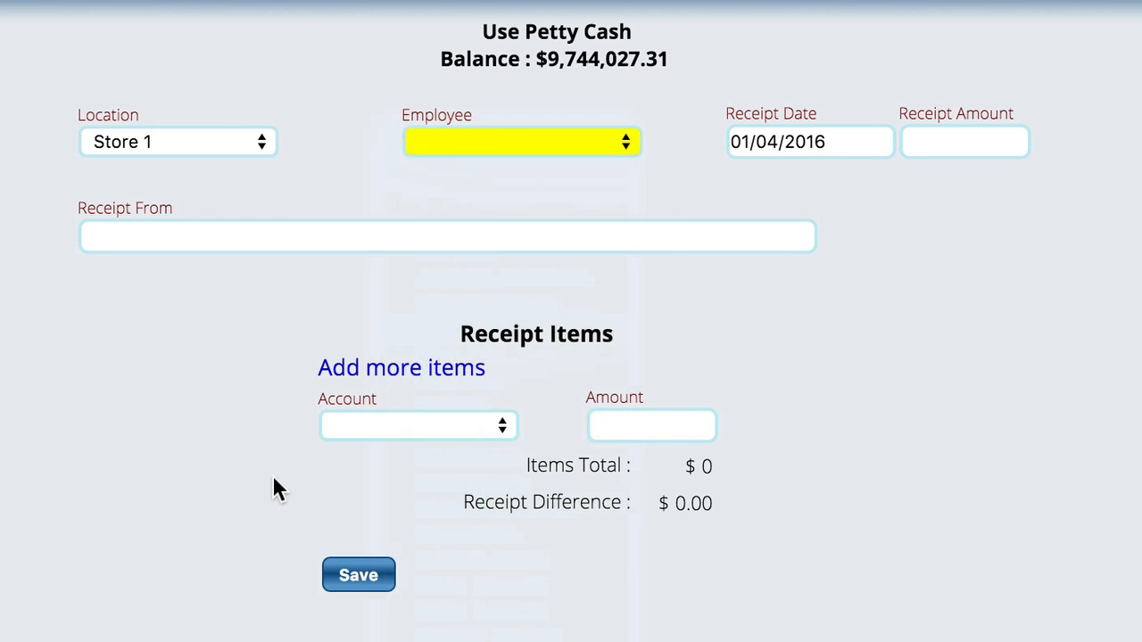
left_click(949, 139)
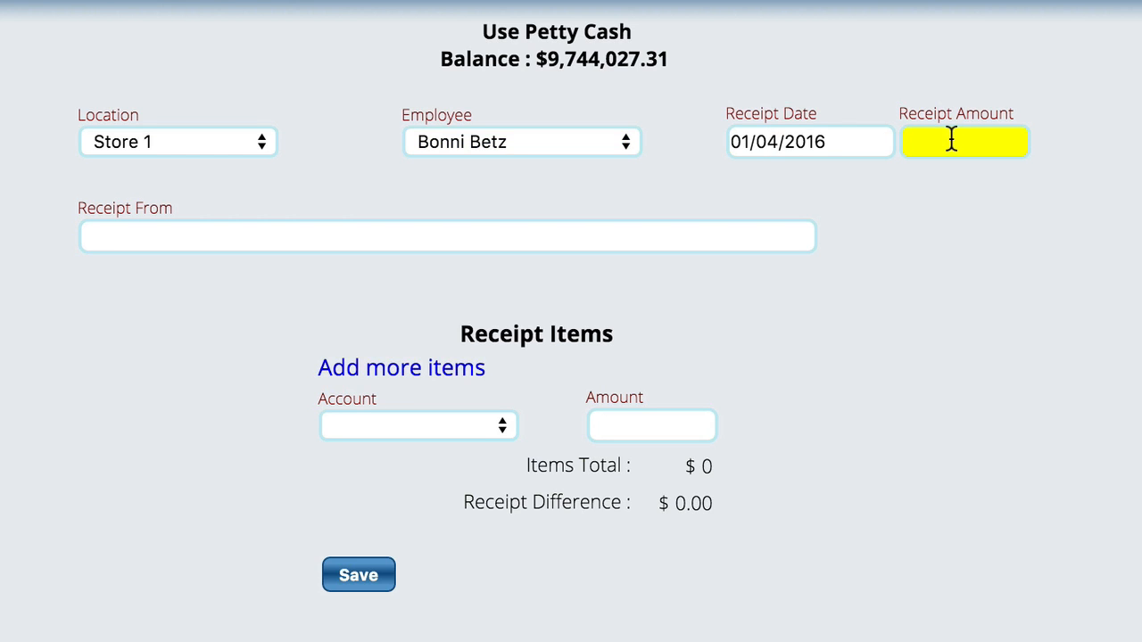
type("25")
left_click(329, 237)
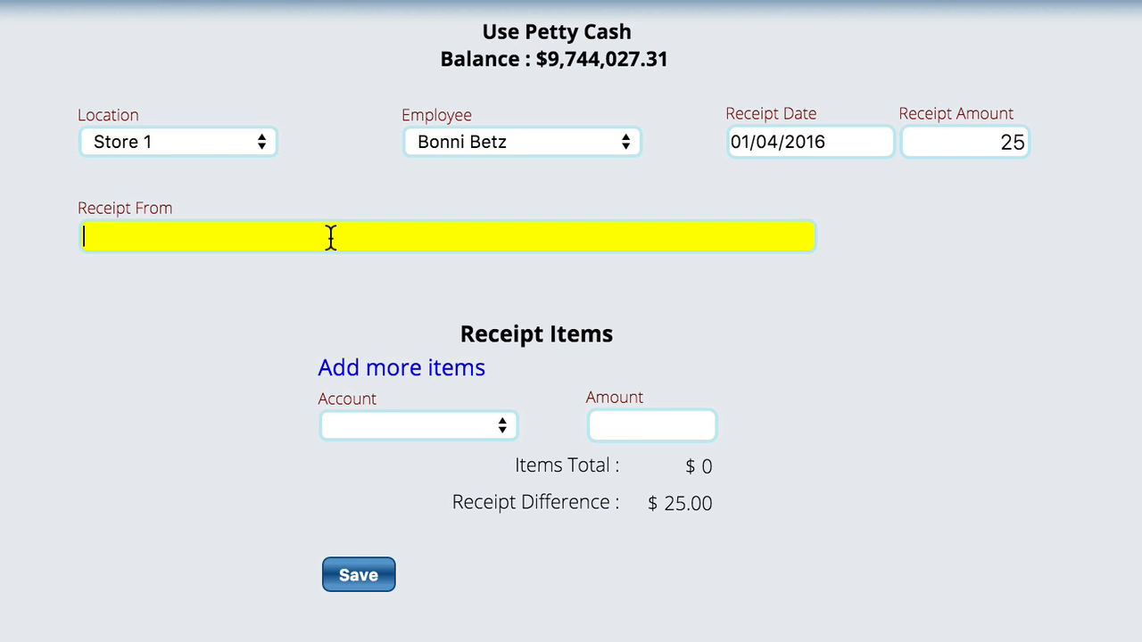
type("Stamps")
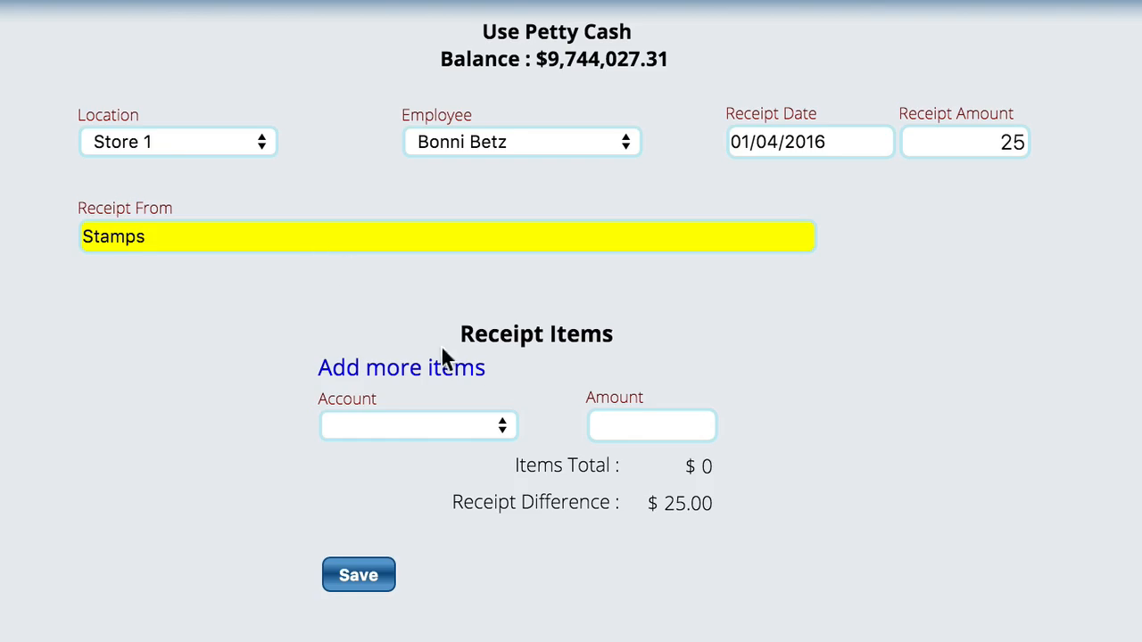
Assign the receipt item to account 610.03.010 - Computer Expense with an amount of 25.
left_click(431, 428)
scroll(432, 425, "down", 15)
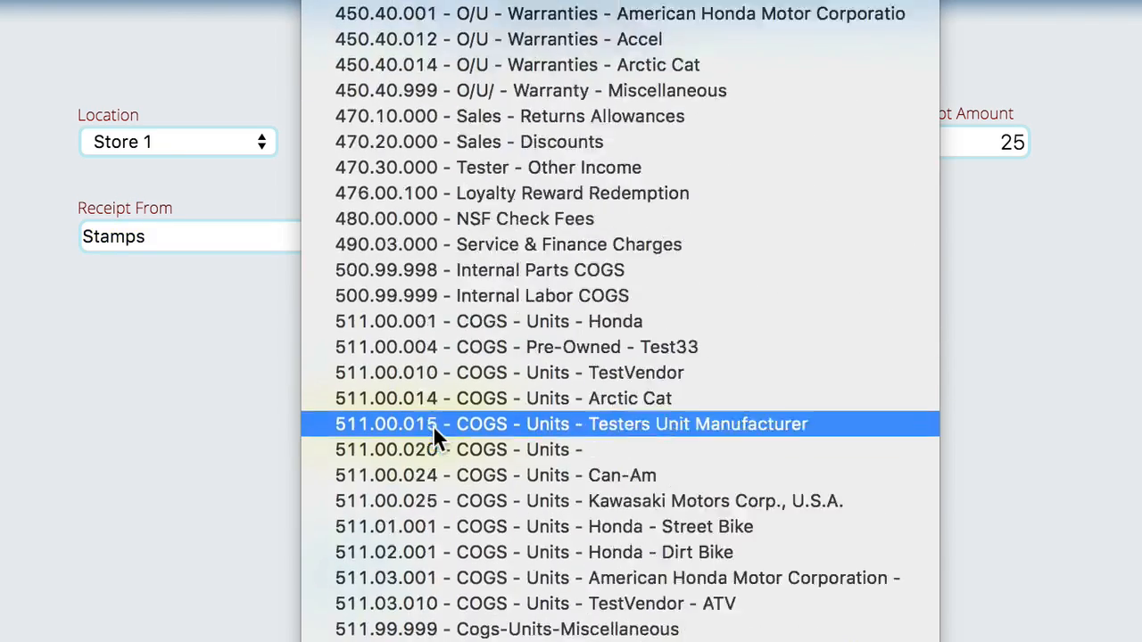
scroll(433, 426, "down", 10)
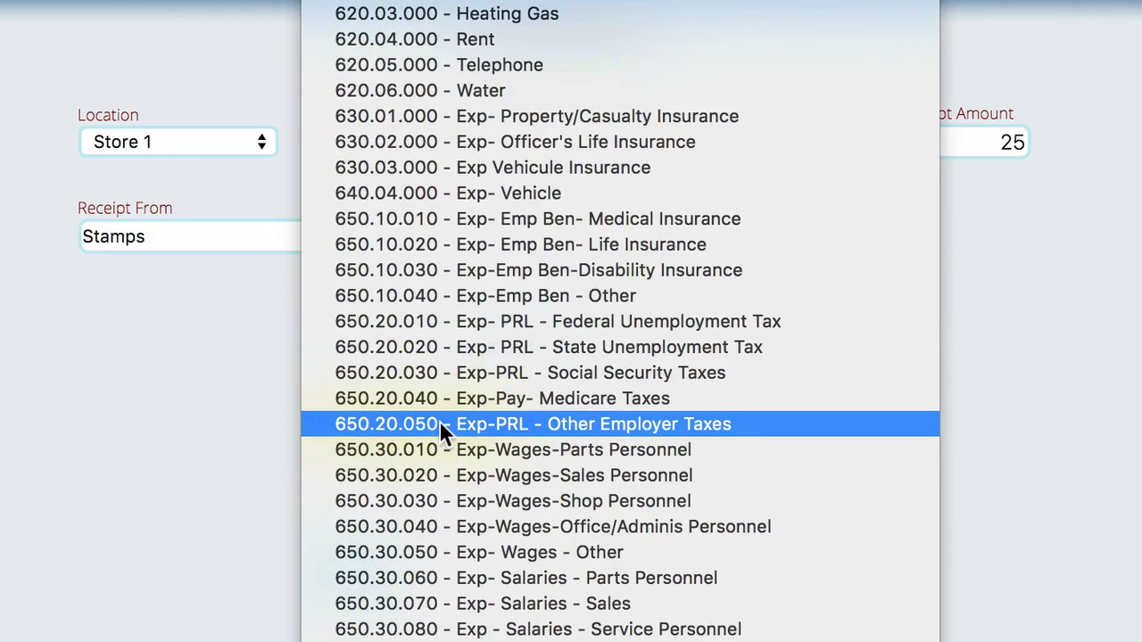
scroll(439, 420, "up", 10)
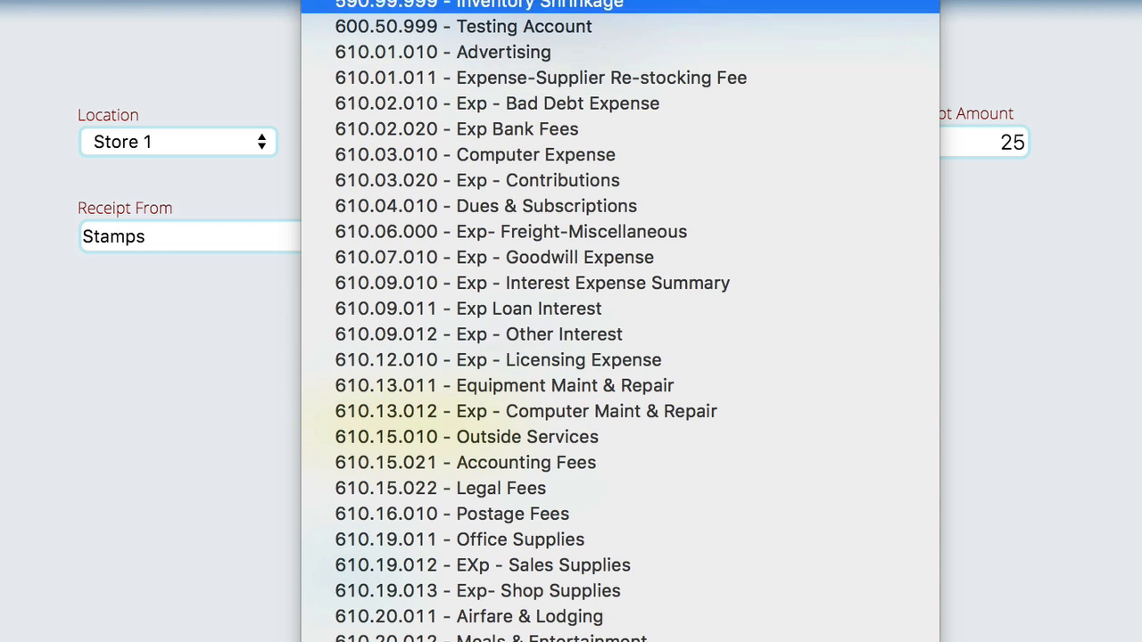
left_click(565, 154)
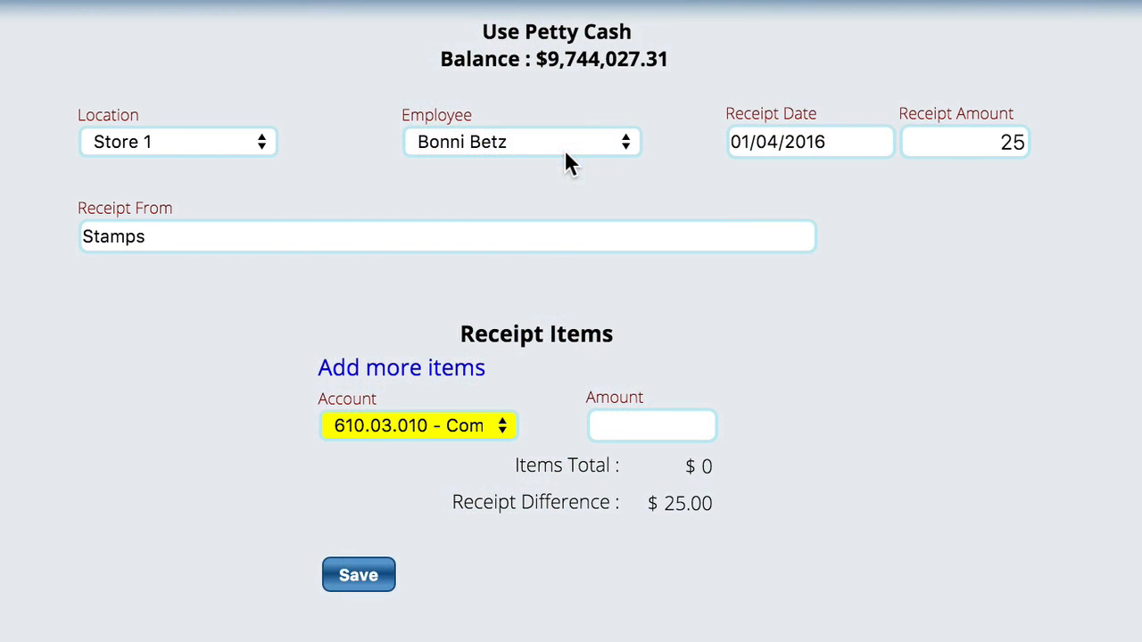
left_click(643, 424)
type("25")
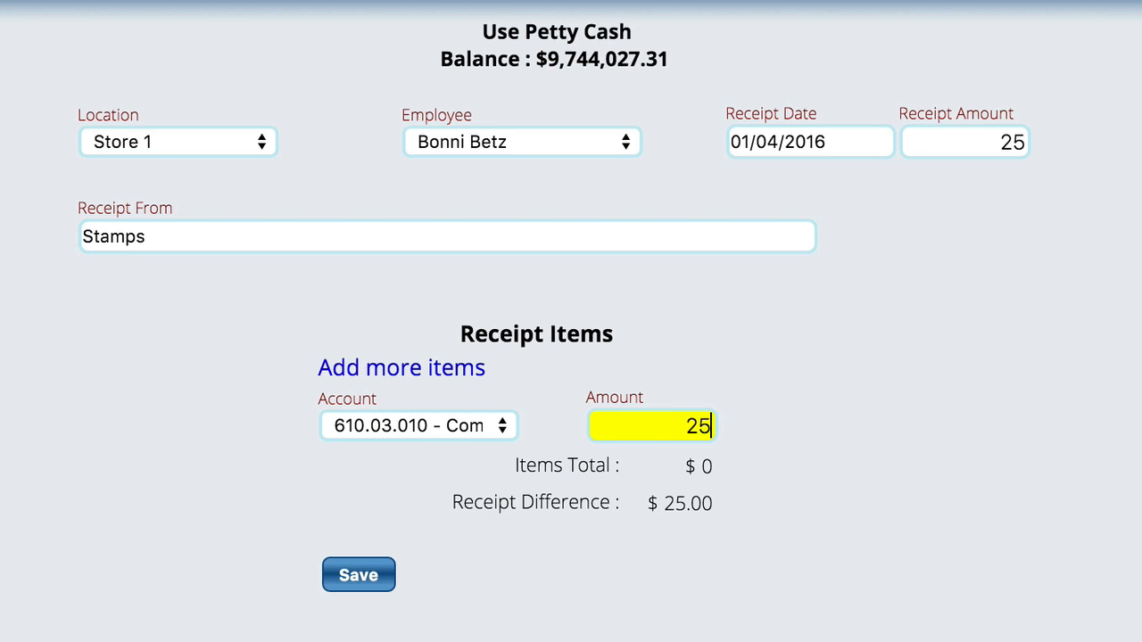
key("Tab")
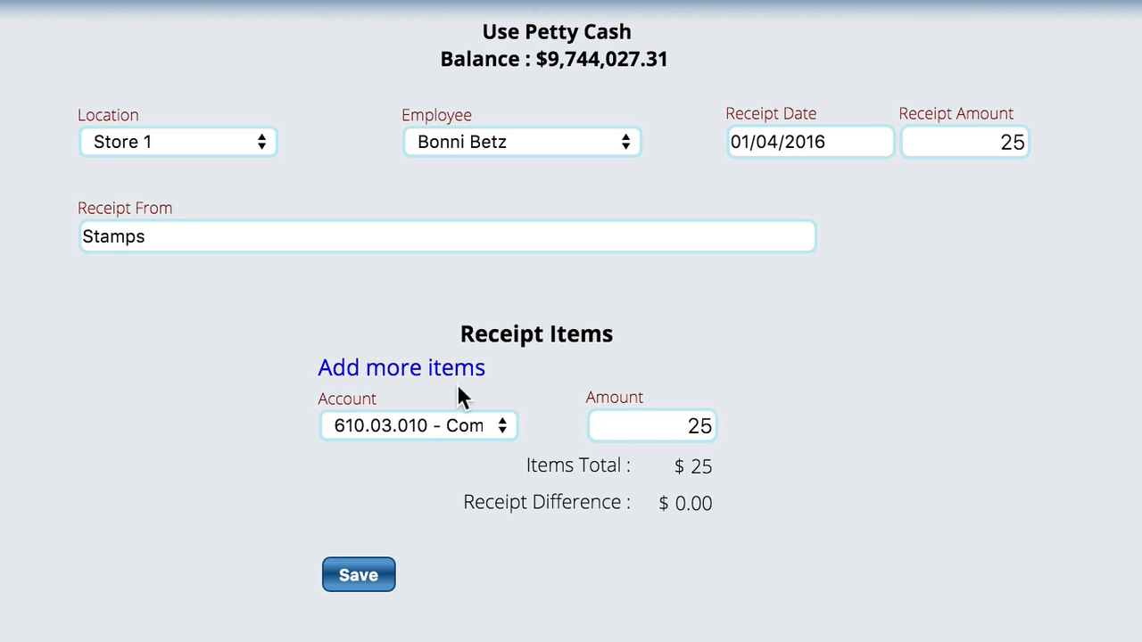
Add a second receipt item line and delete it again.
left_click(420, 376)
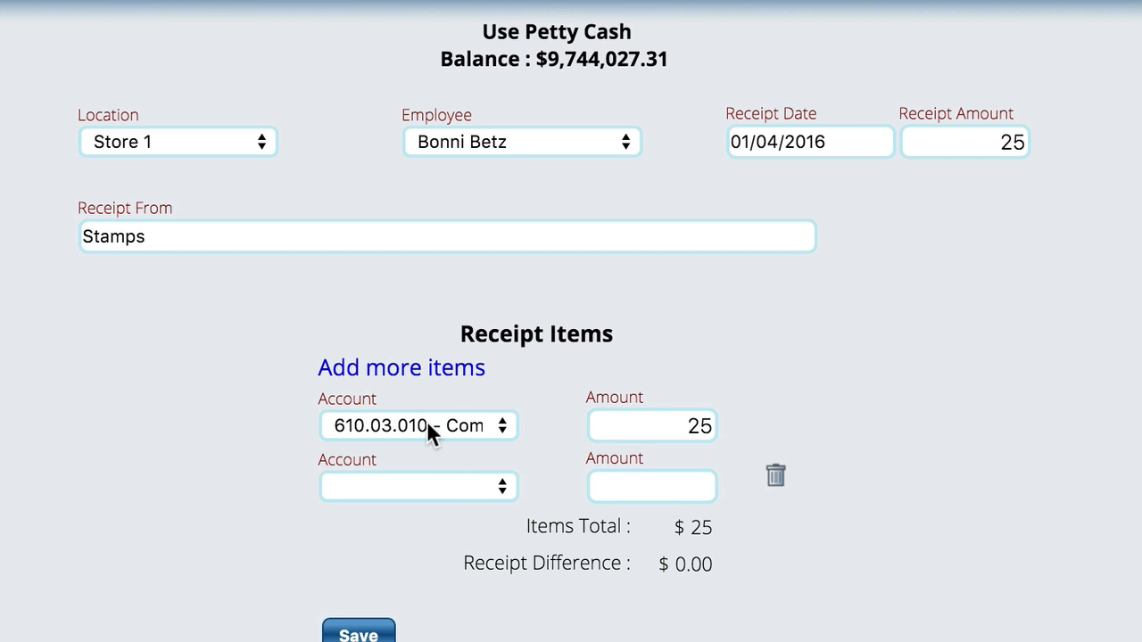
left_click(774, 477)
left_click(702, 128)
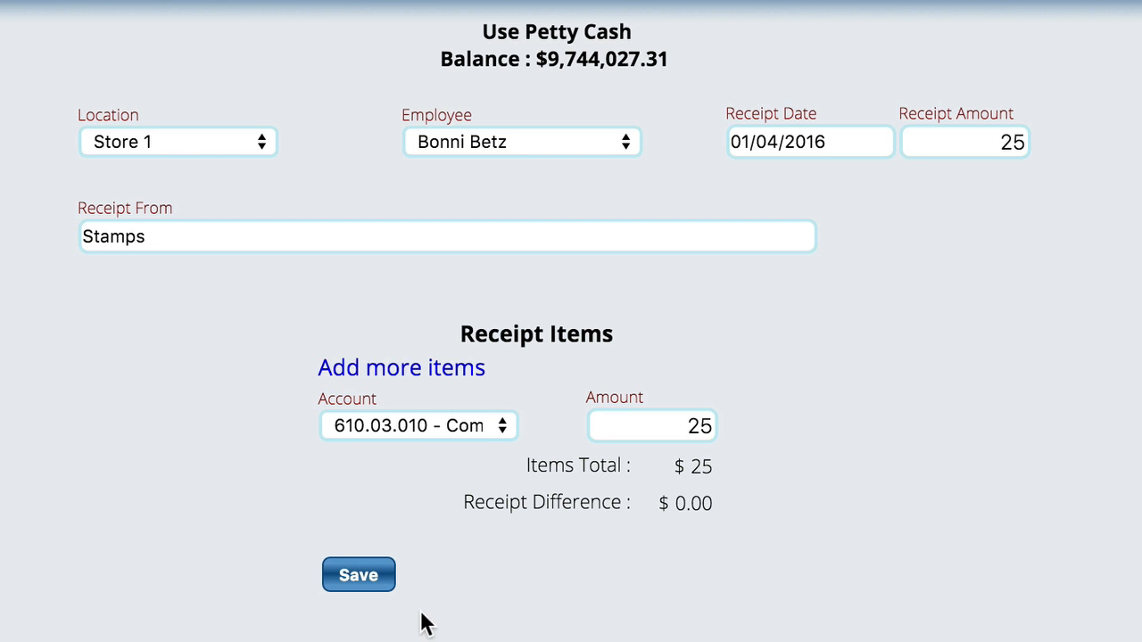
Save the petty cash receipt, applying the account's default department percentages to the breakdown.
left_click(358, 575)
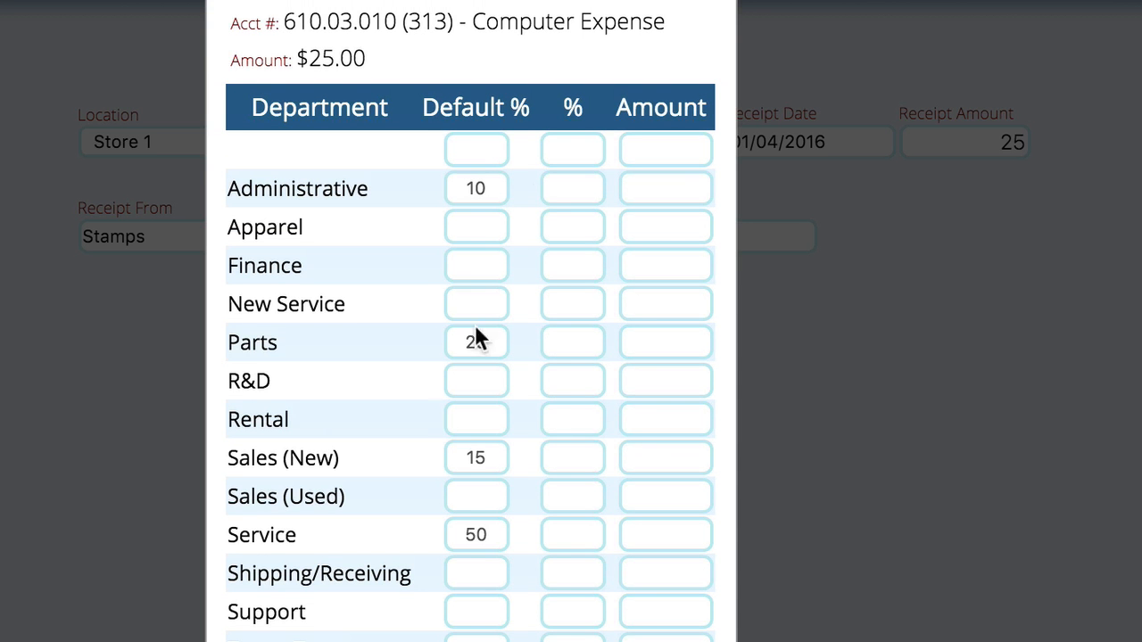
scroll(581, 426, "down", 5)
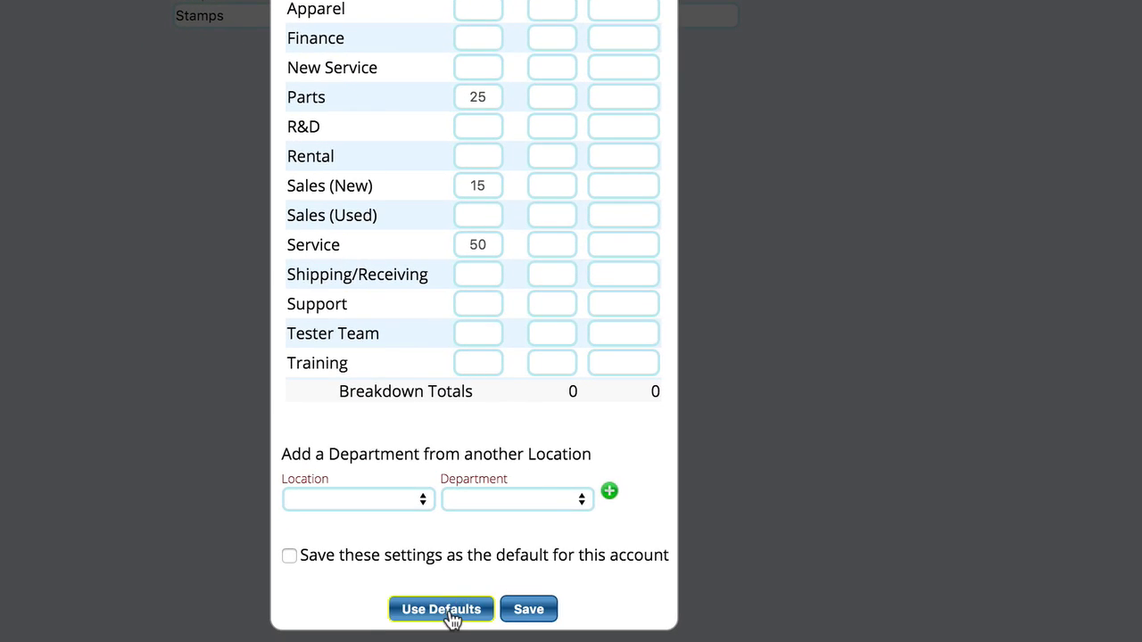
left_click(440, 610)
scroll(550, 581, "down", 3)
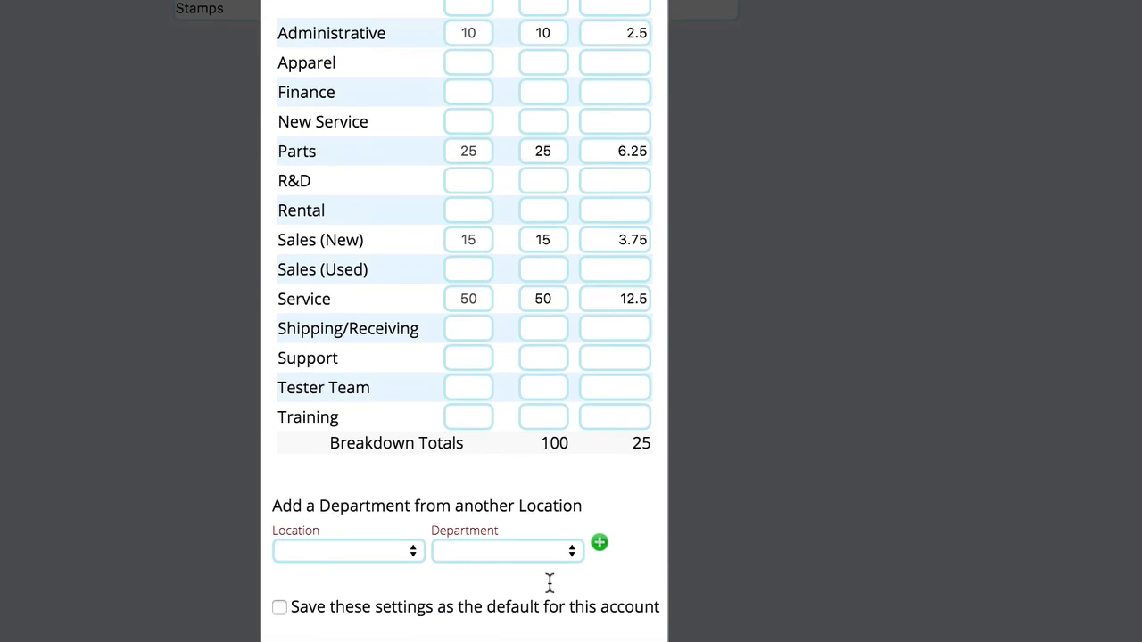
left_click(624, 637)
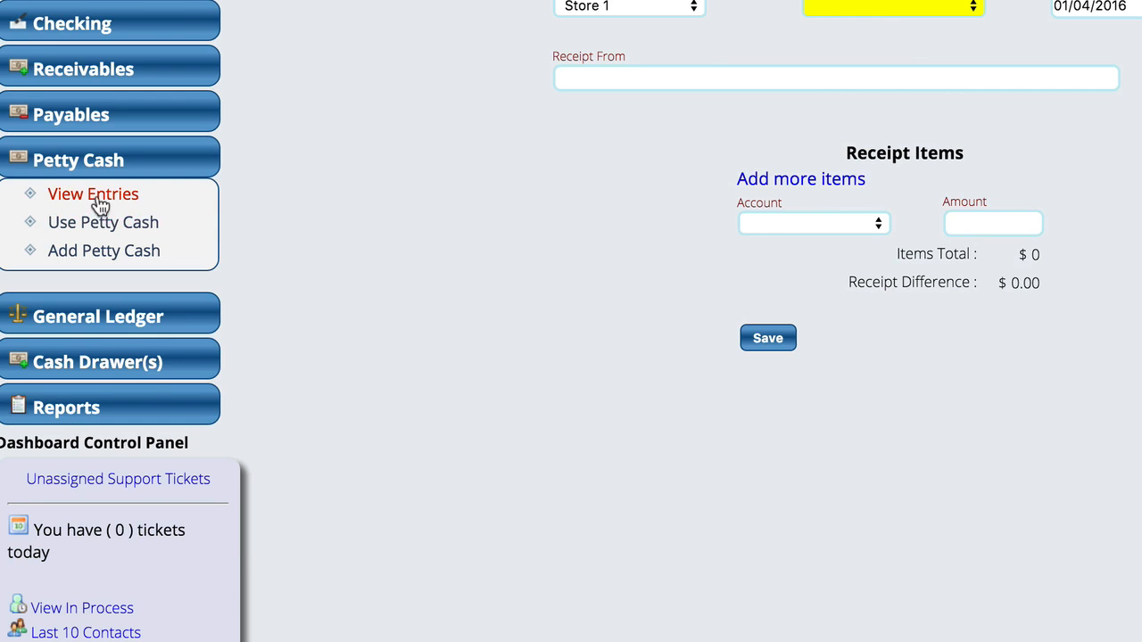
View the petty cash entries and check the receipt amount of the Stamps entry.
left_click(100, 206)
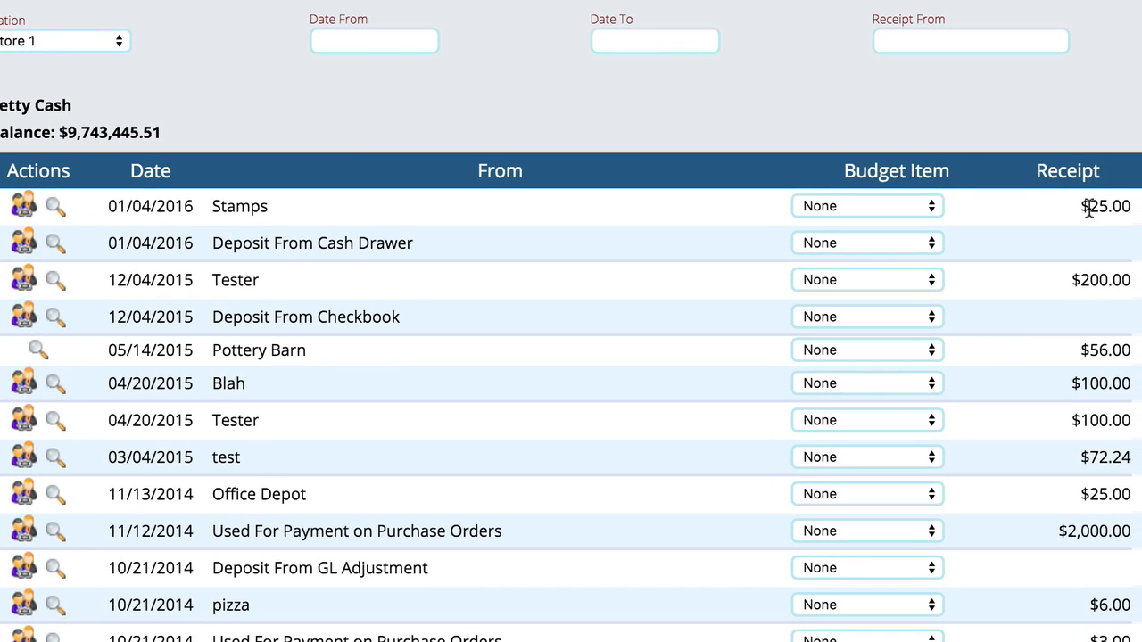
left_click_drag(1089, 207, 1129, 203)
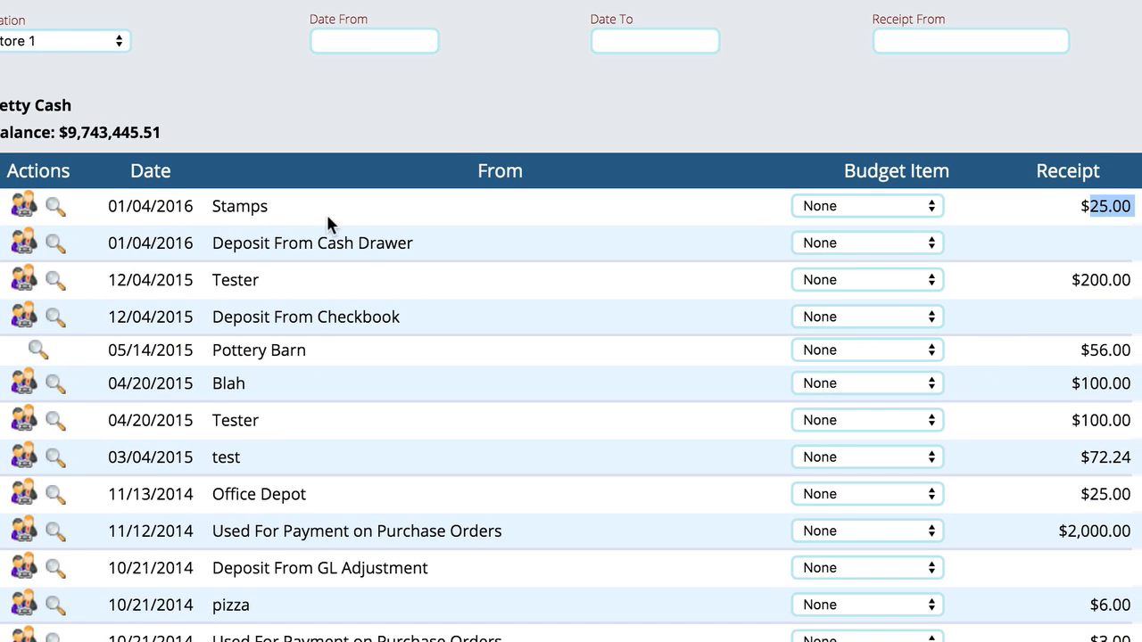